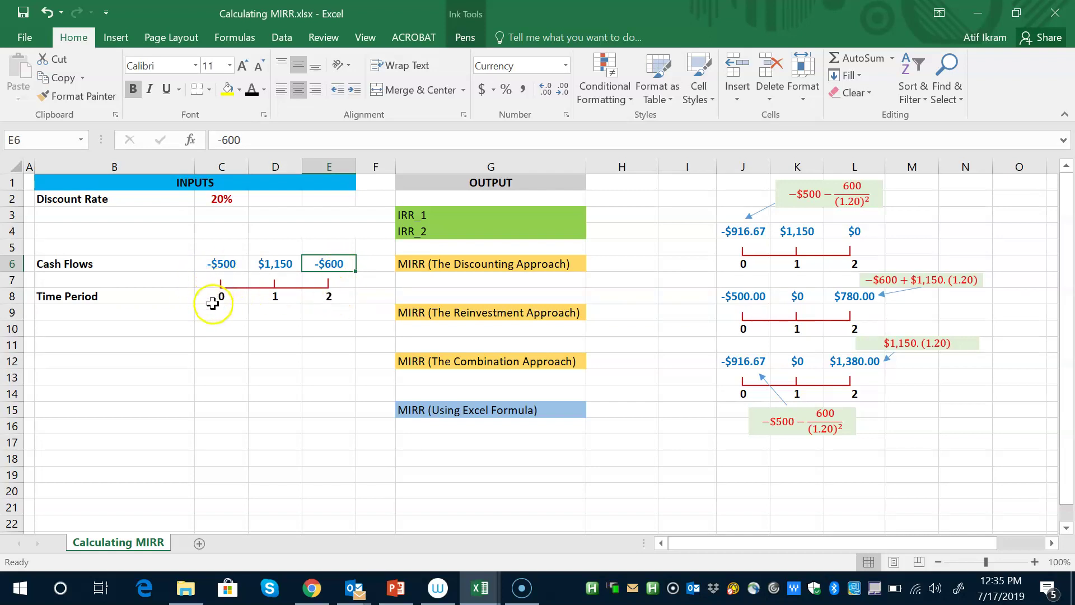
Calculate IRR_1 in H3 with the IRR function over the cash flows C6:E6, using a guess of -0.5
click(228, 265)
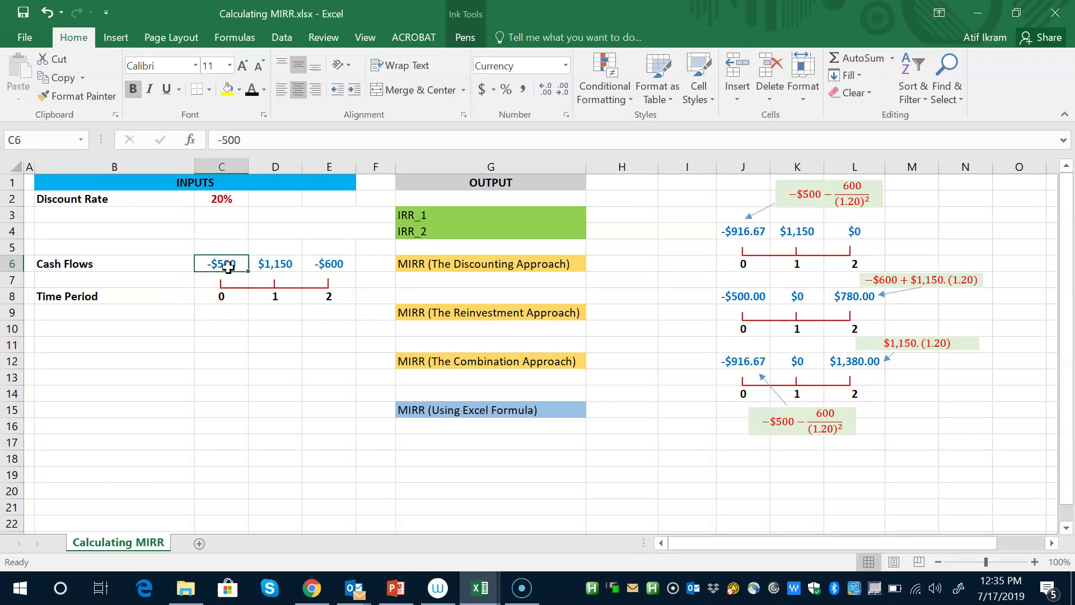
click(278, 264)
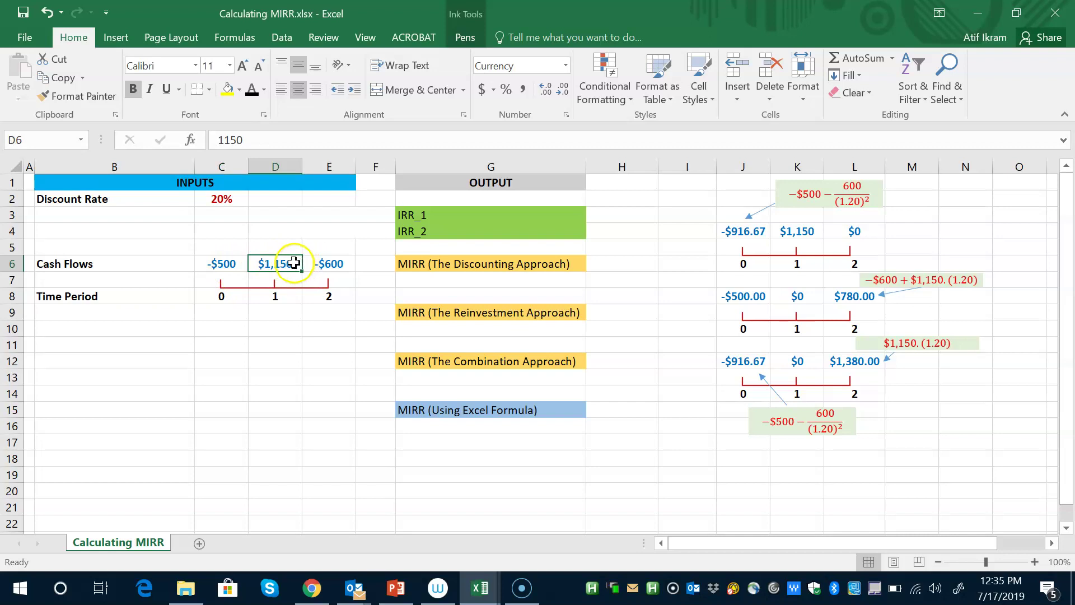
click(330, 264)
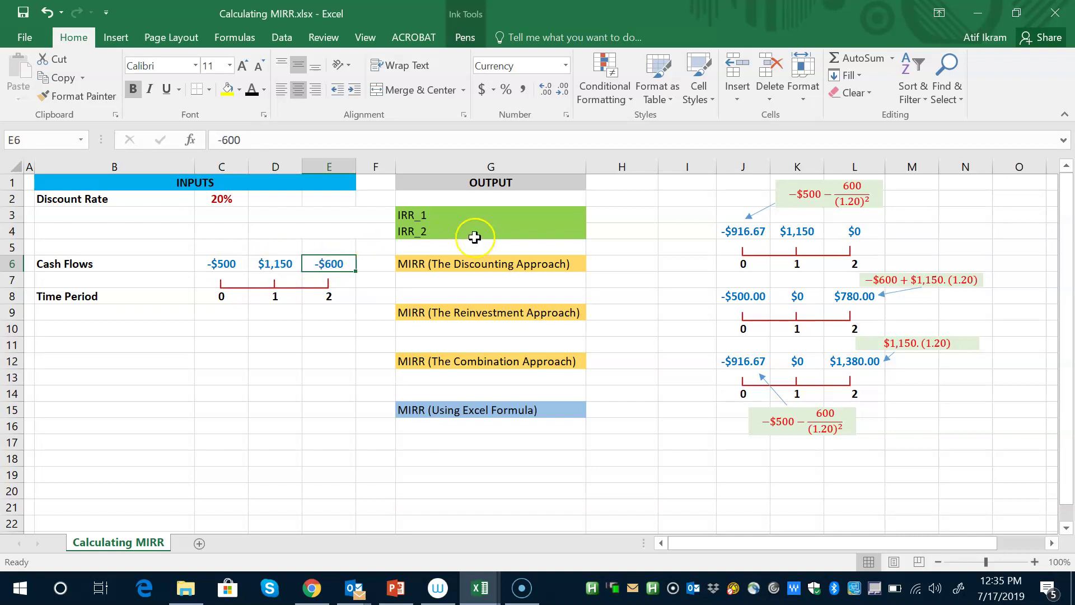
click(626, 214)
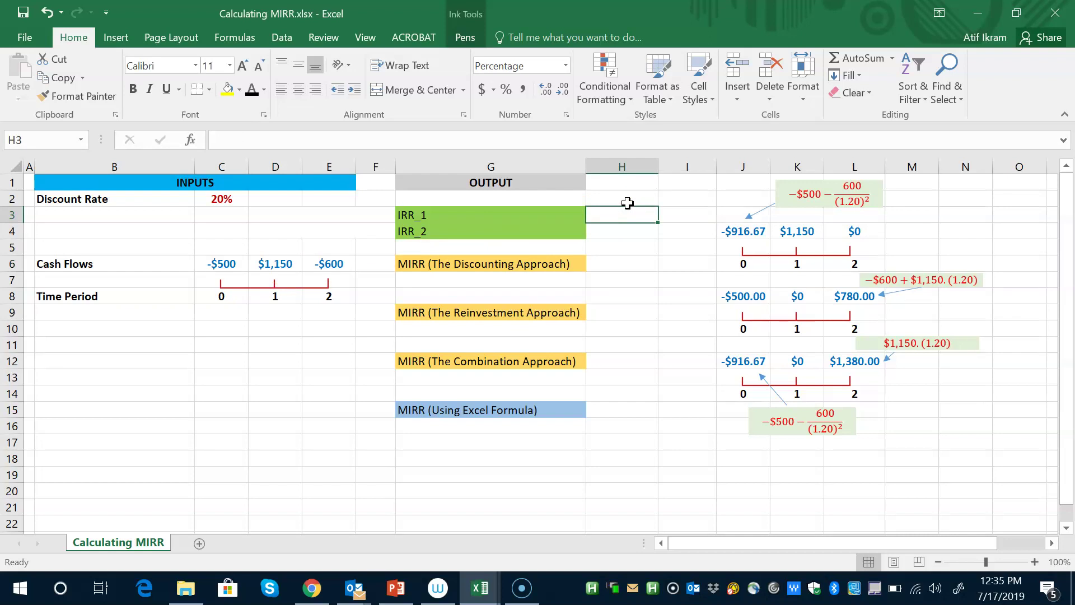
text(=irr()
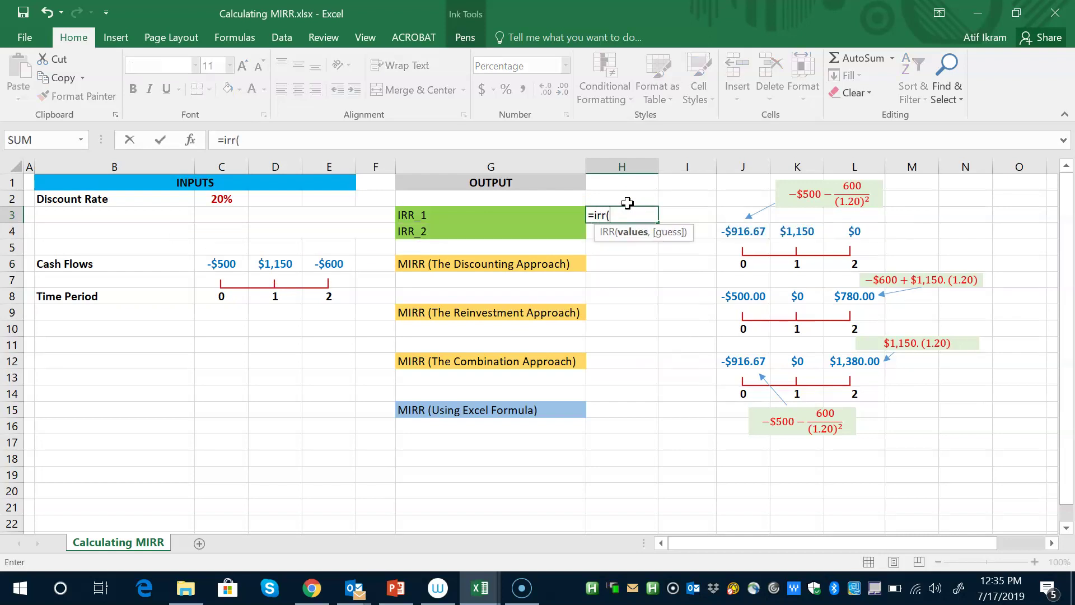
key(Left)
key(Left)
key(Left)
key(Left)
key(Left)
key(Left)
key(Down)
key(Down)
key(Down)
key(Right)
key(shift+Right)
key(shift+Right)
text(,)
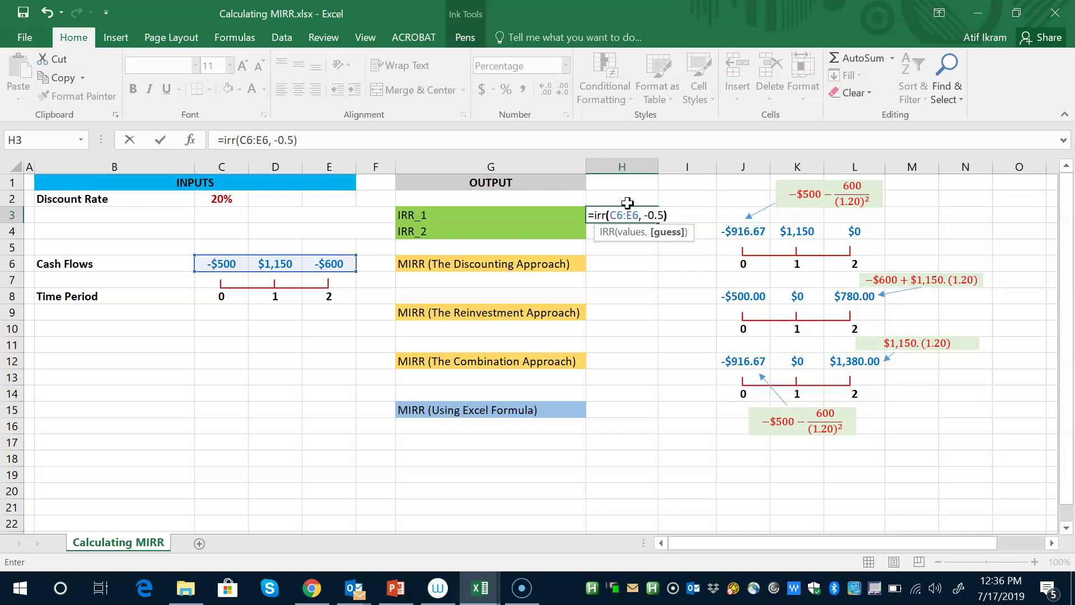
key(Return)
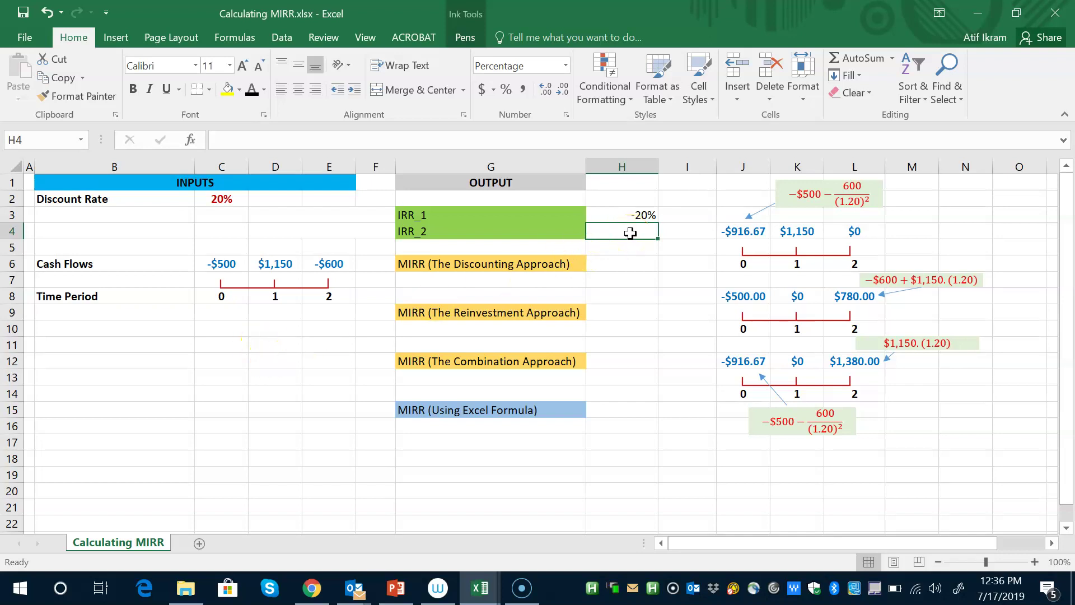
Calculate IRR_2 in H4 with the IRR function over the same cash flows C6:E6, using a guess of 1
text(=)
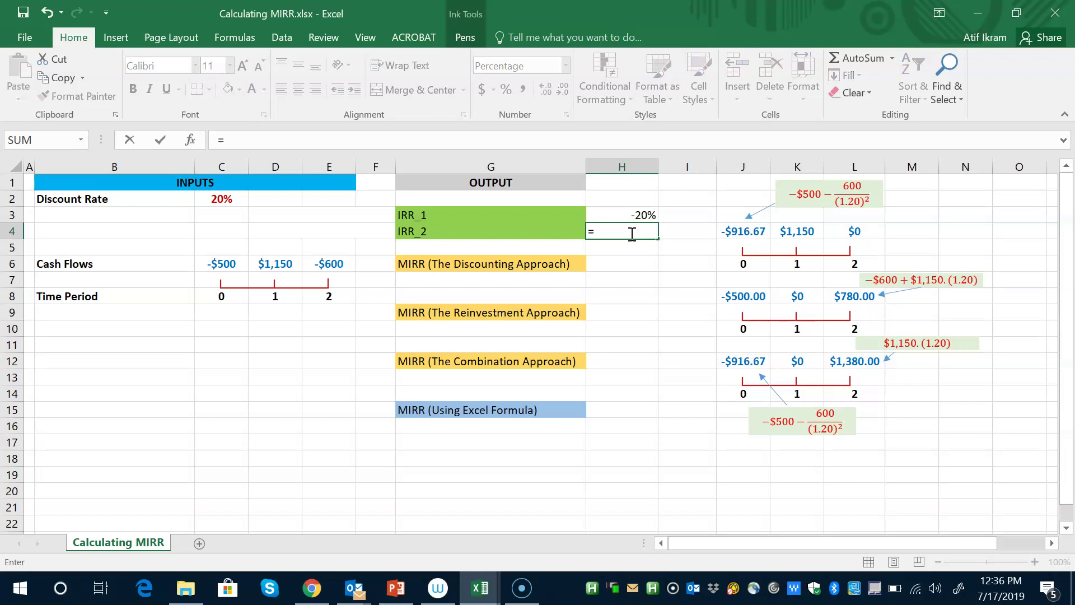
text(irr()
key(Left)
key(Left)
key(Left)
key(Left)
key(Left)
key(Down)
key(Down)
key(shift+Right)
key(shift+Right)
text(,)
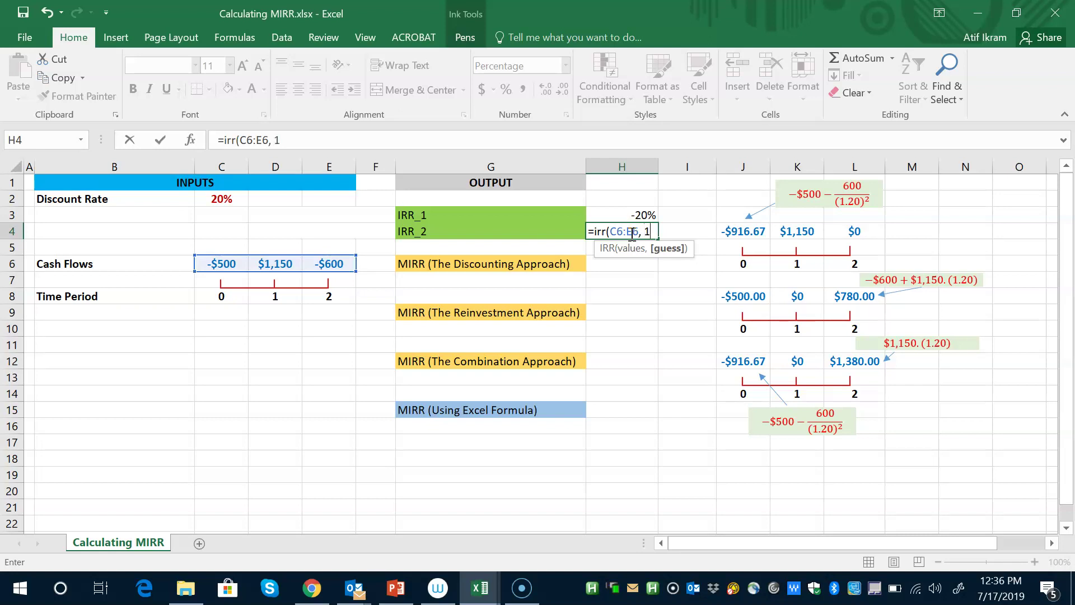
key(Return)
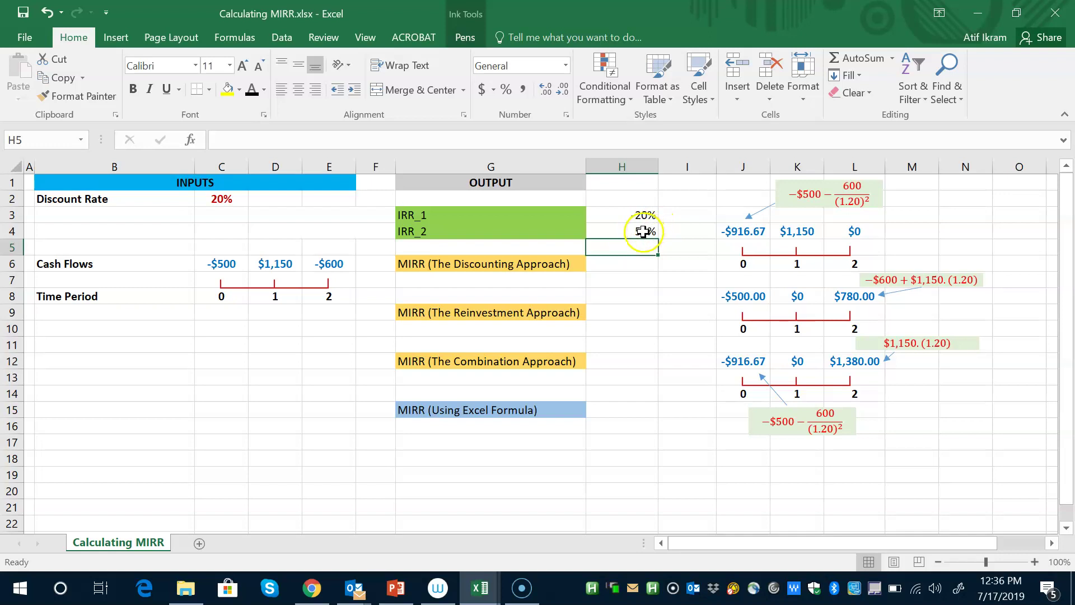
Calculate the discounting-approach MIRR in H6 with the IRR function over the modified cash flows J4:L4
click(227, 199)
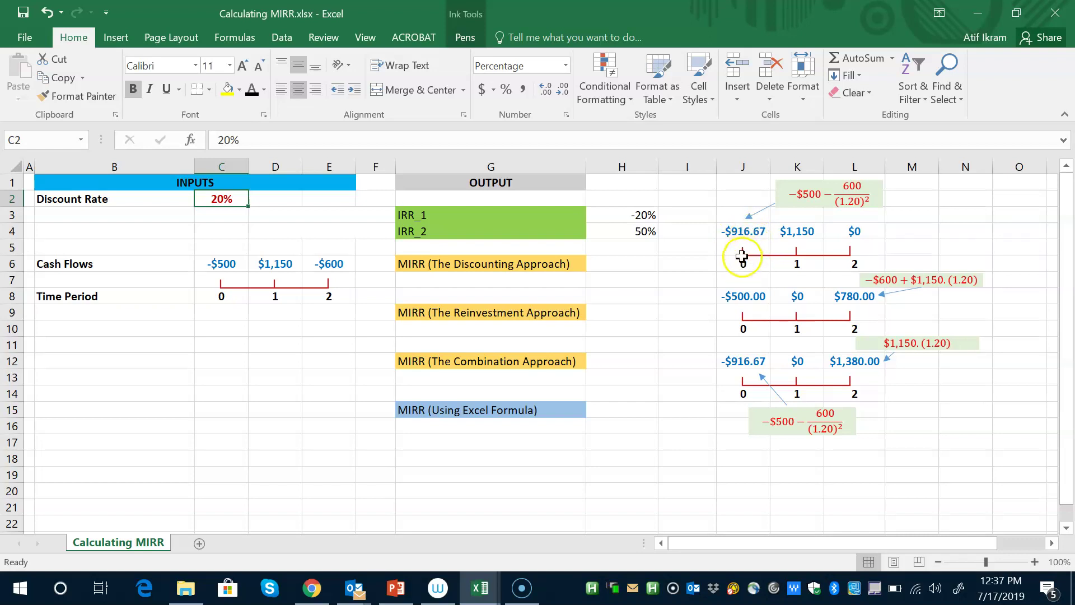
click(746, 236)
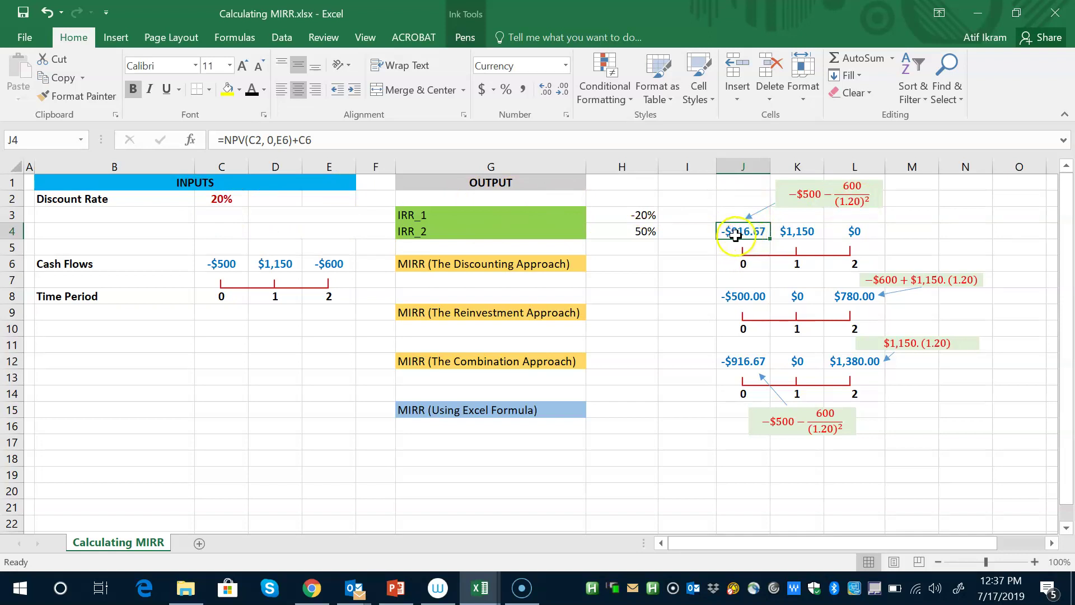
click(805, 237)
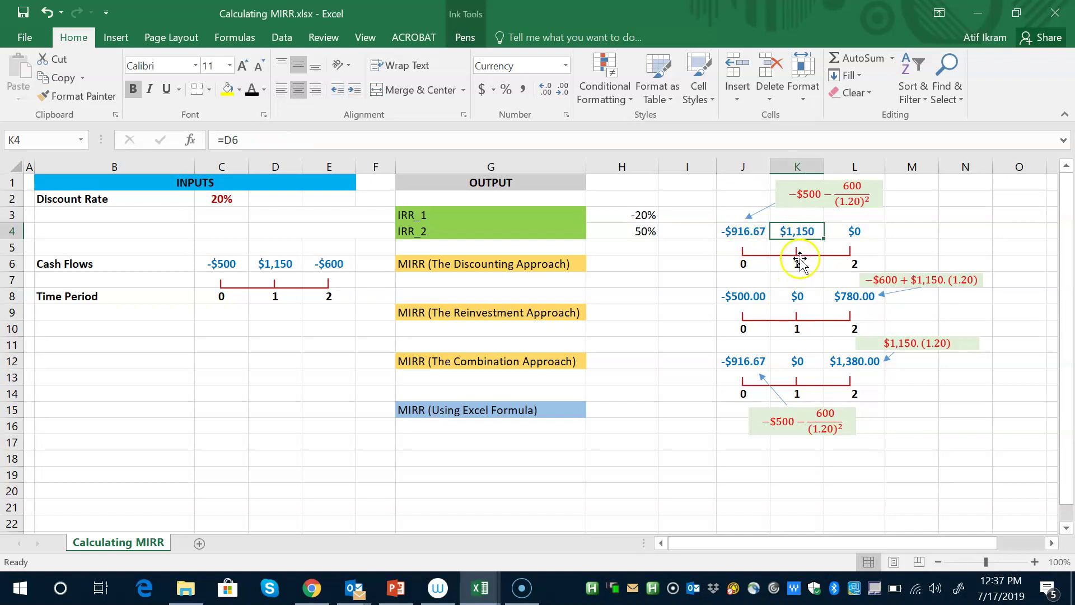
click(860, 232)
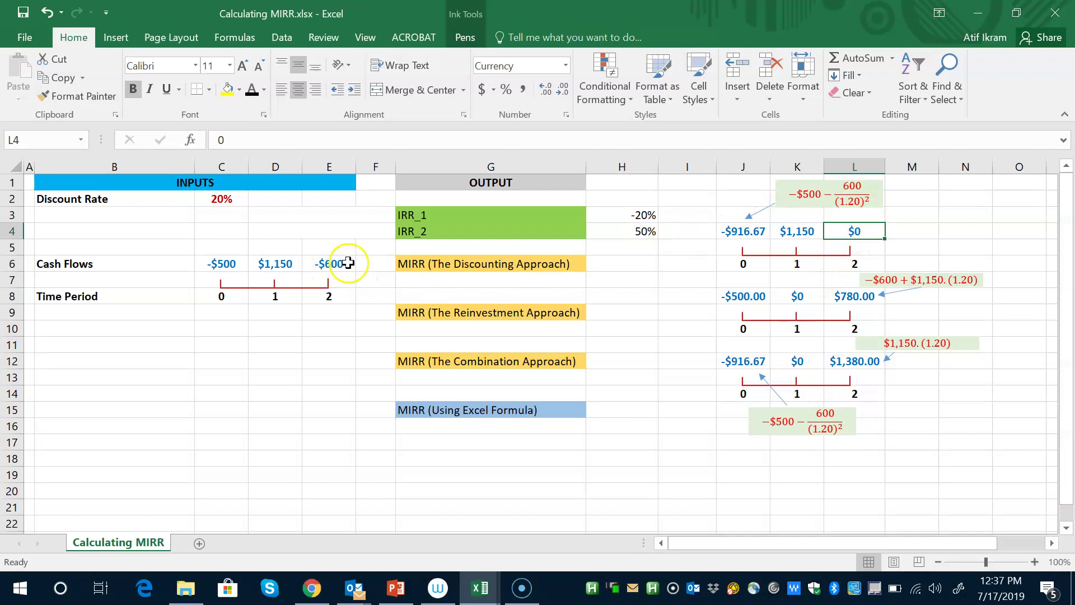
click(743, 231)
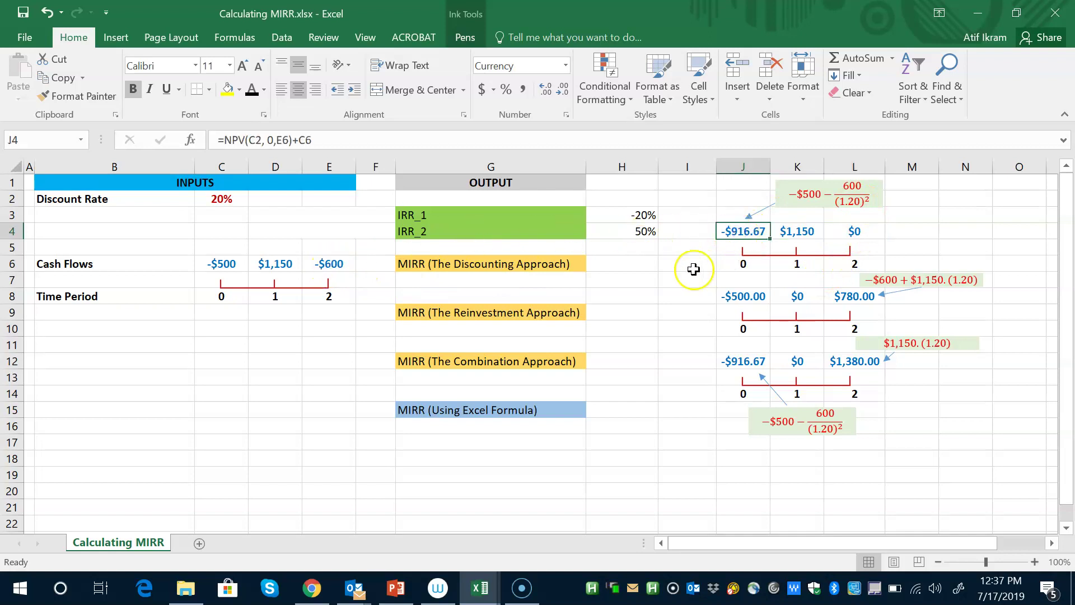
click(628, 261)
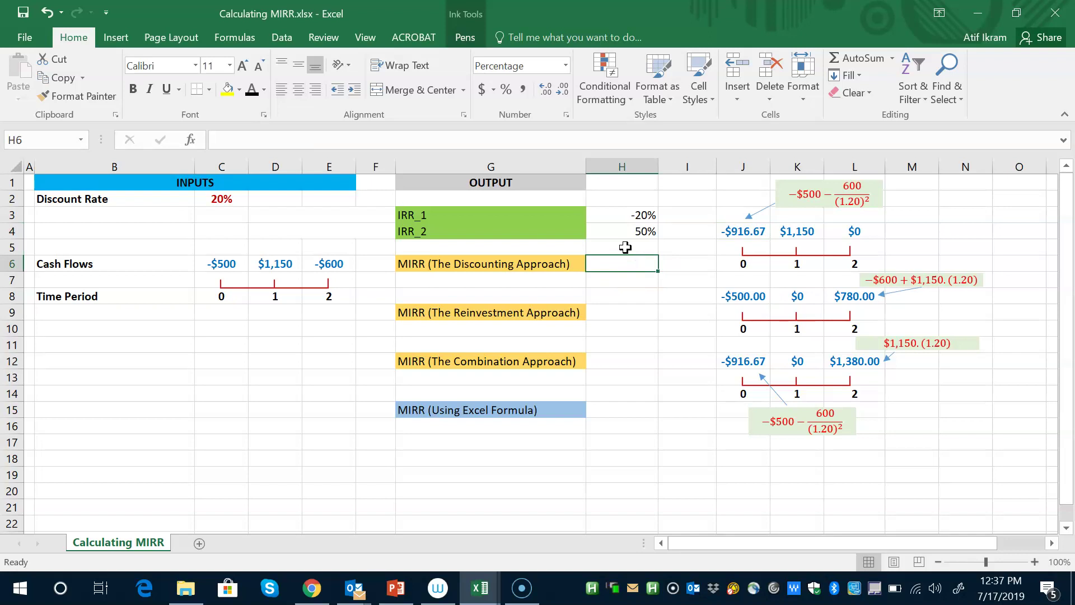
text(=irr)
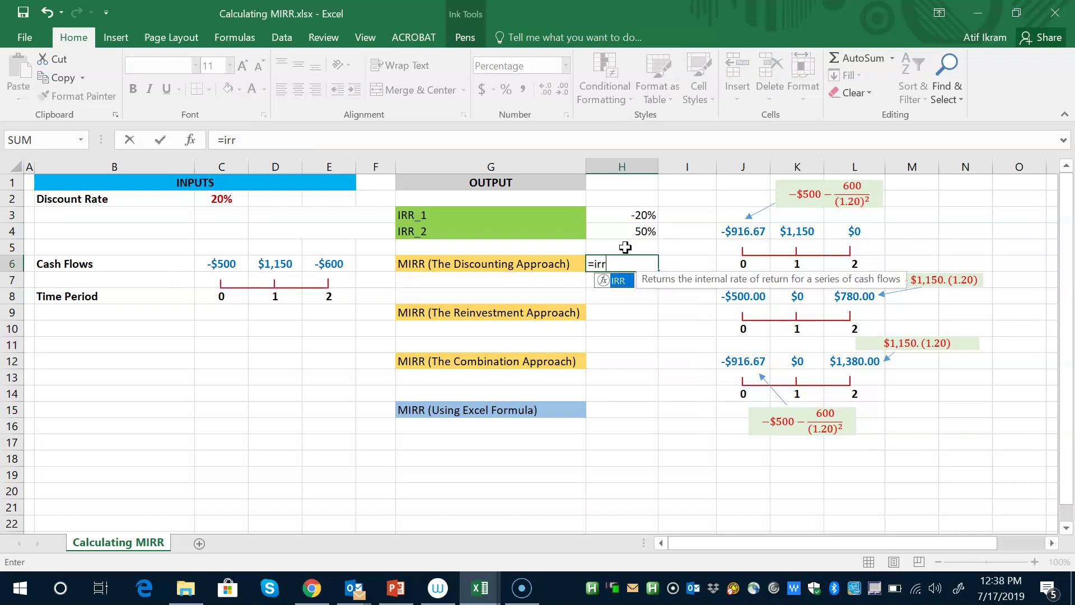
text(()
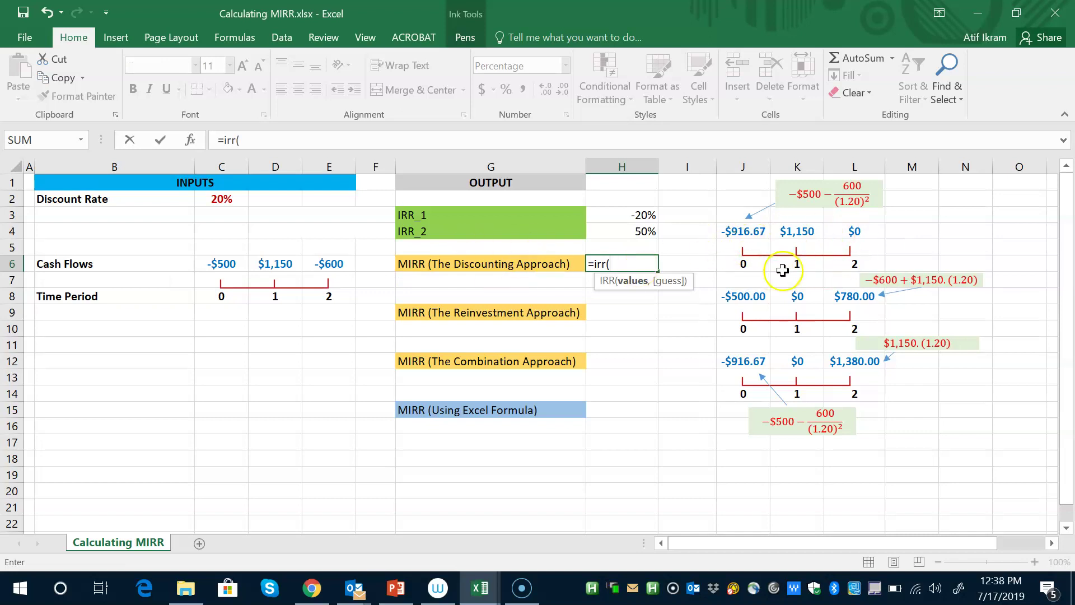
key(Up)
key(Up)
key(Right)
key(Right)
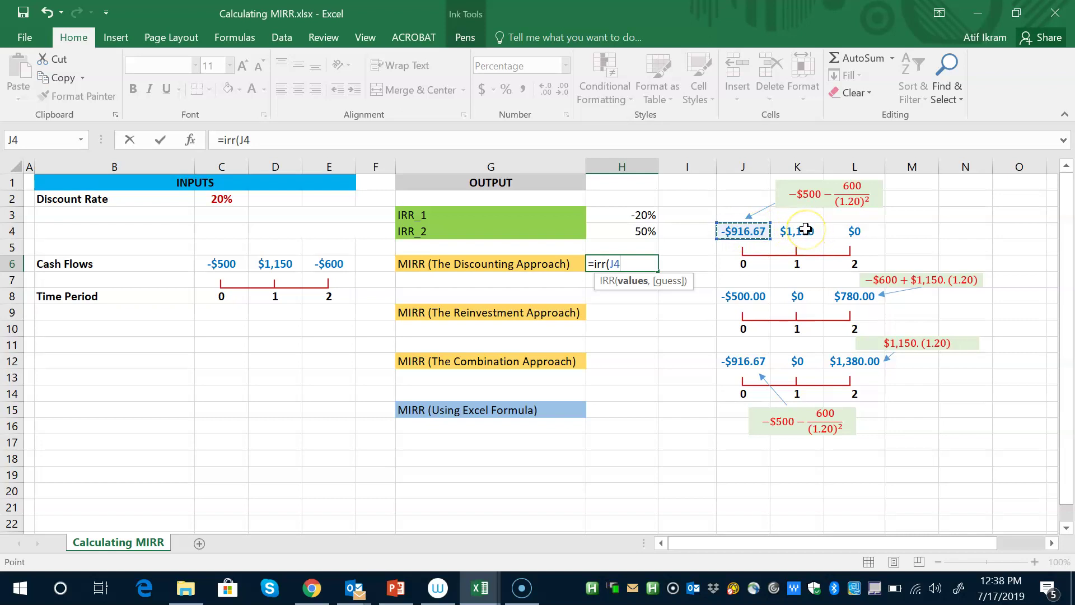
key(shift+Right)
key(shift+Right)
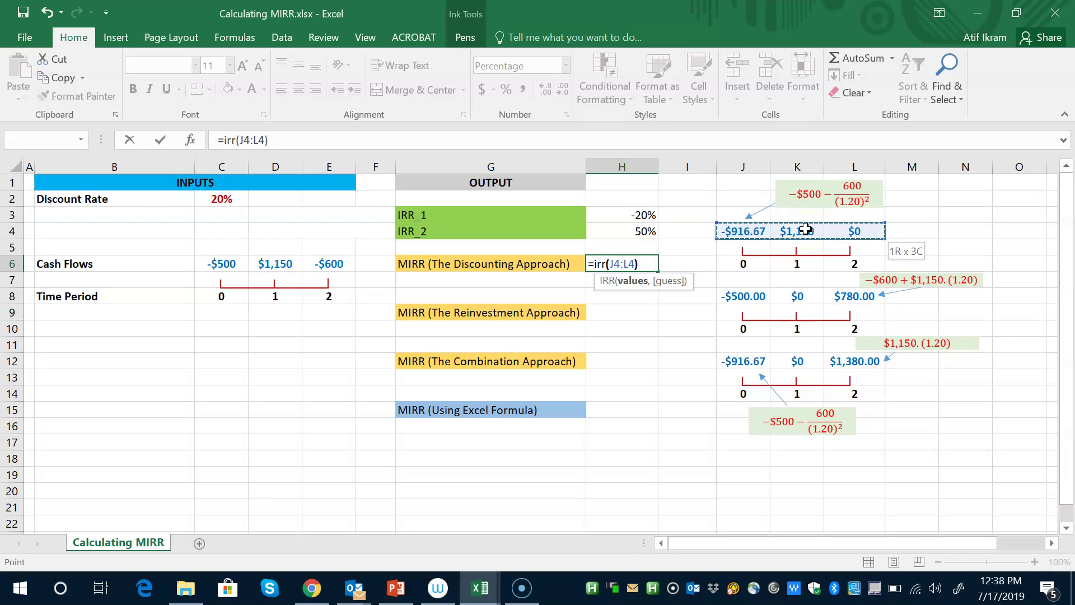
text())
key(Return)
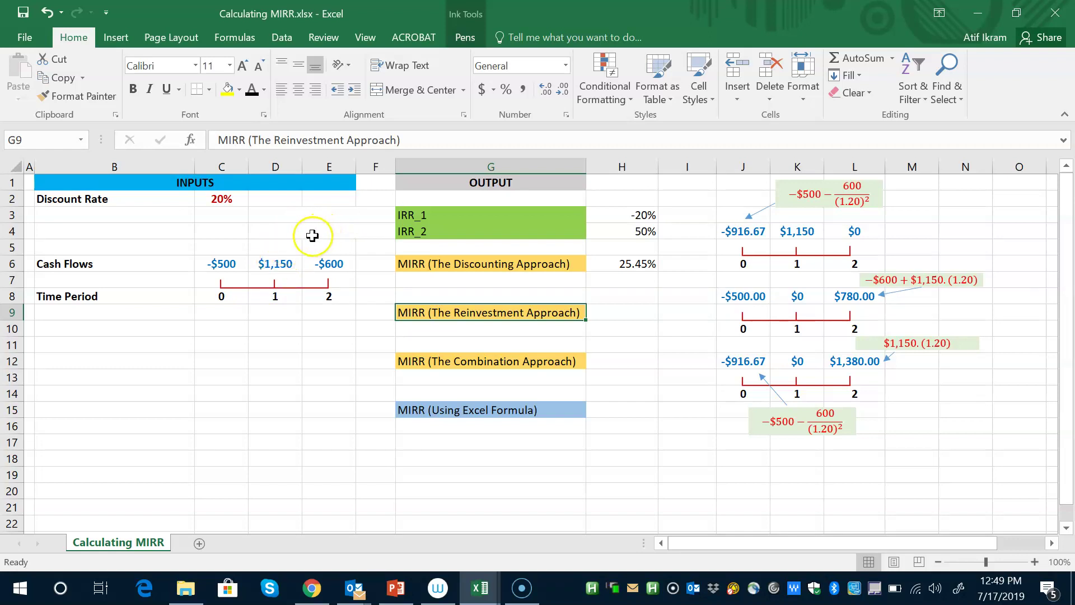
Calculate the reinvestment-approach MIRR in H9 with the IRR function over the modified cash flows J8:L8
double_click(232, 199)
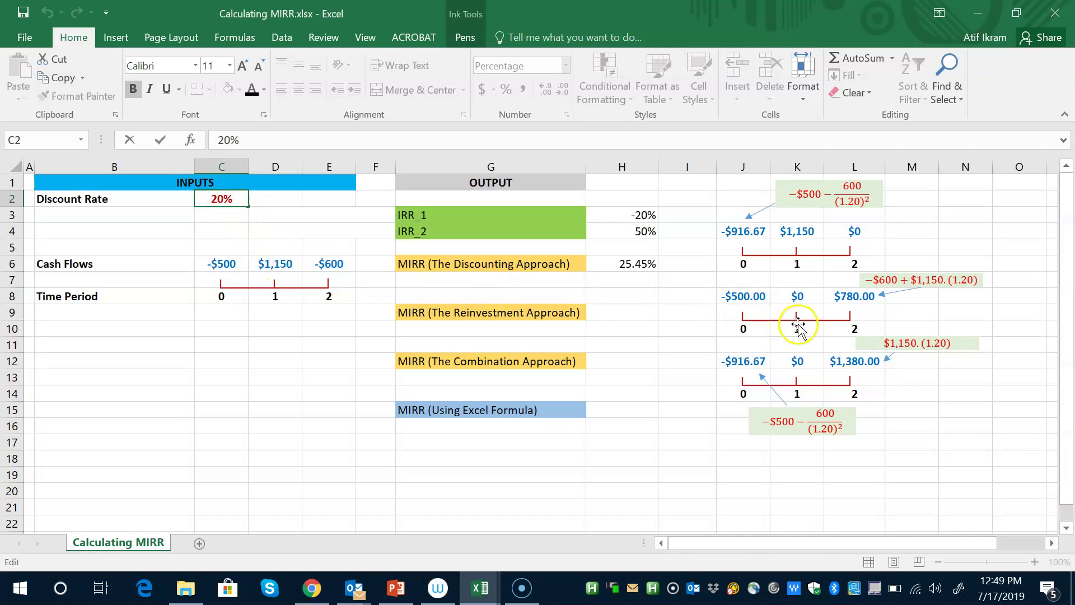
click(799, 297)
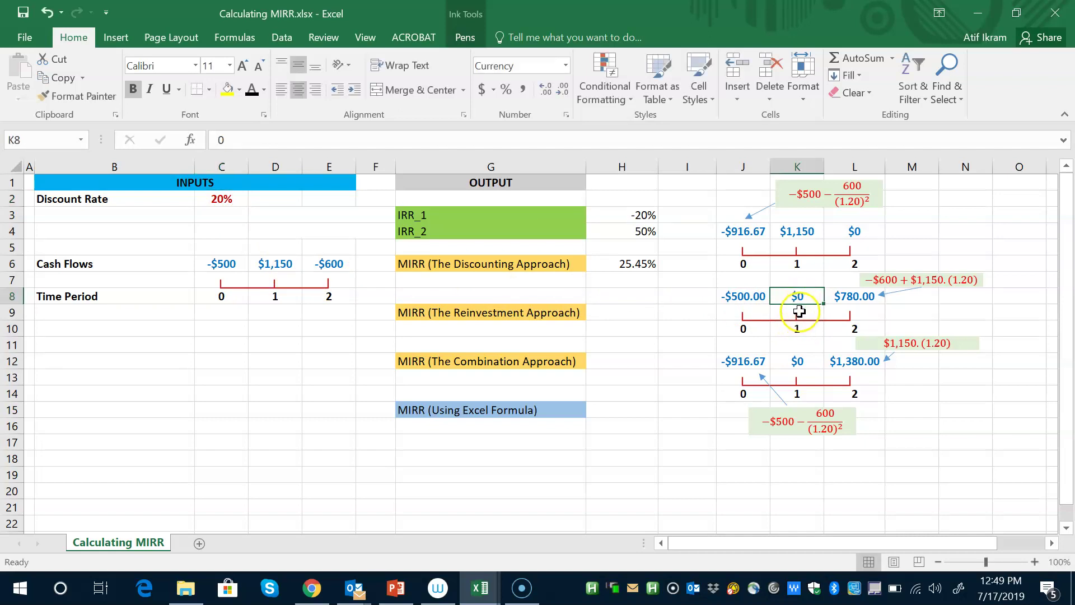
click(852, 317)
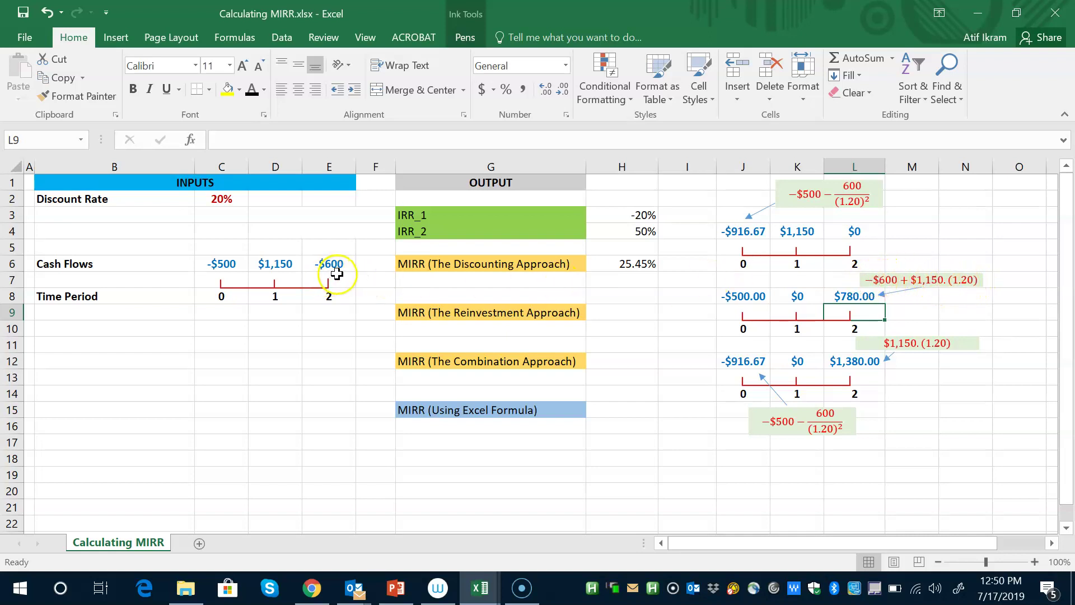
click(632, 313)
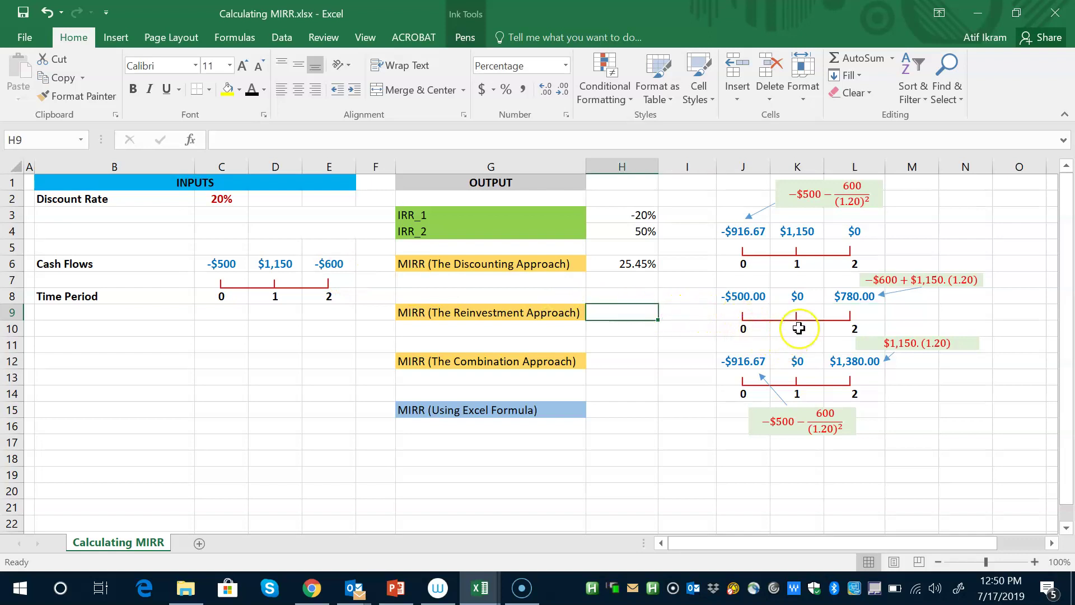
text(=irr)
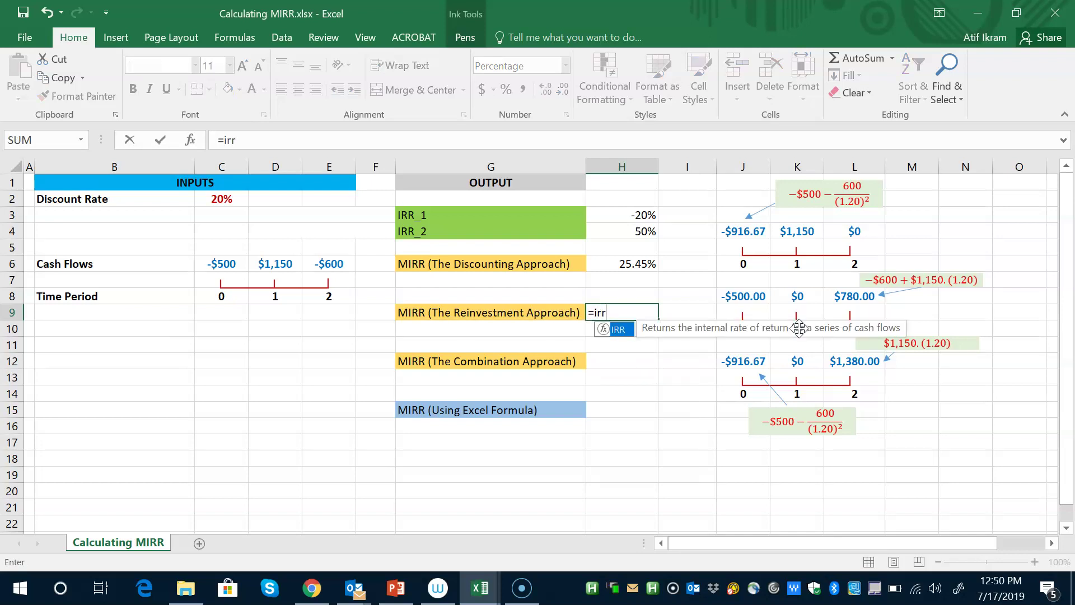
text(()
drag(743, 297, 855, 297)
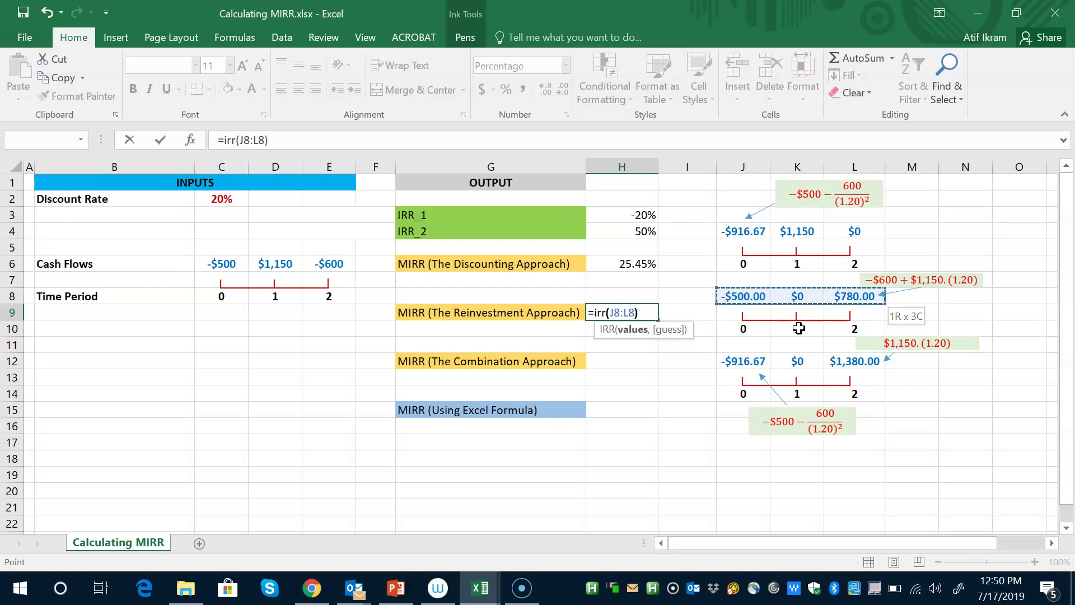
text())
key(Return)
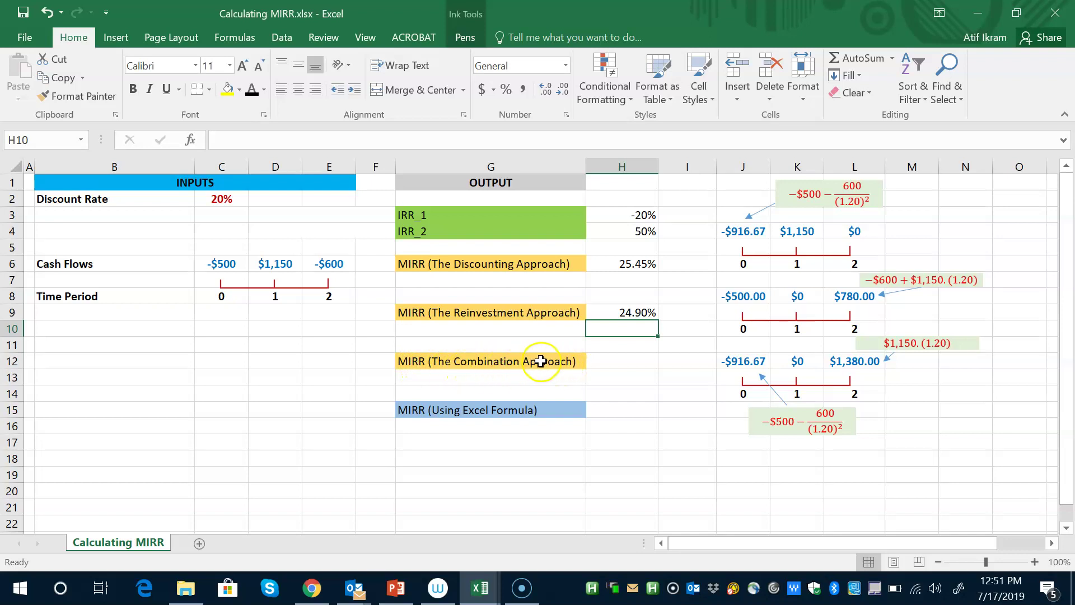
Calculate the combination-approach MIRR in H12 with the IRR function over the modified cash flows J12:L12
click(525, 266)
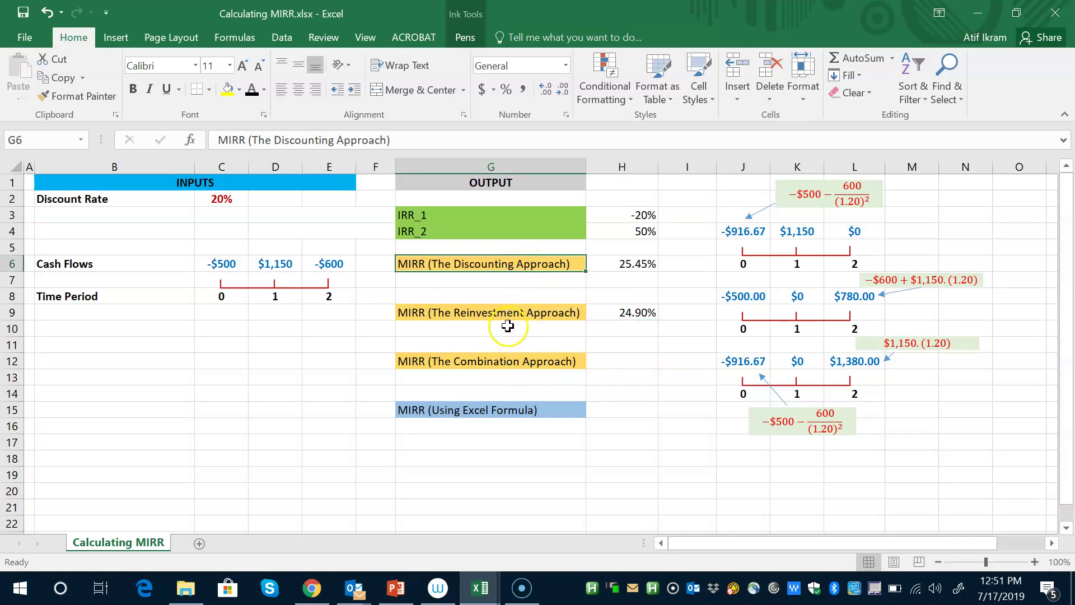
click(517, 312)
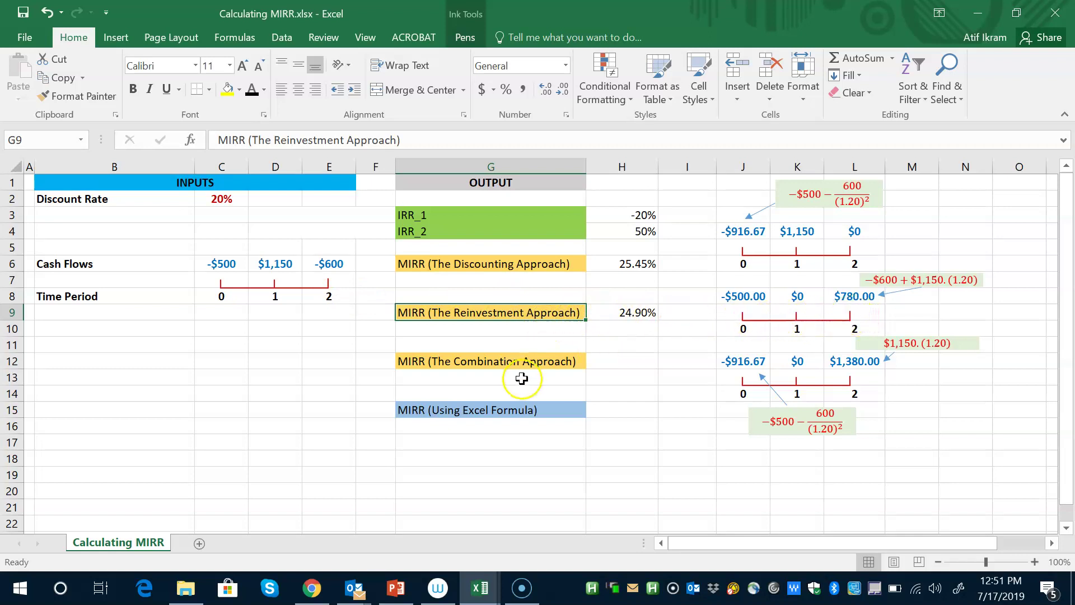
click(750, 363)
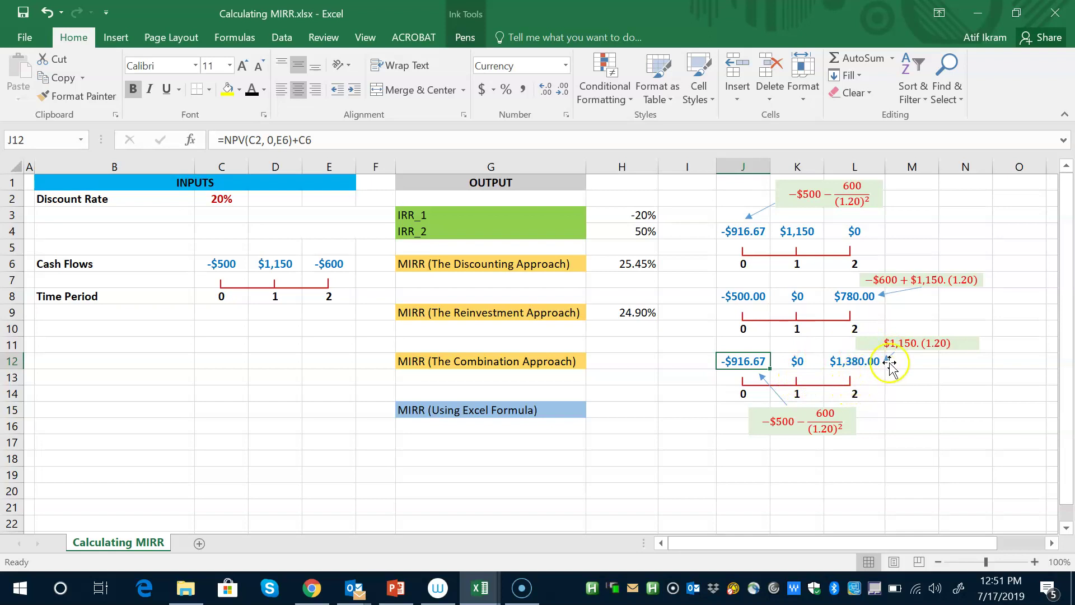
click(867, 364)
drag(866, 364, 857, 372)
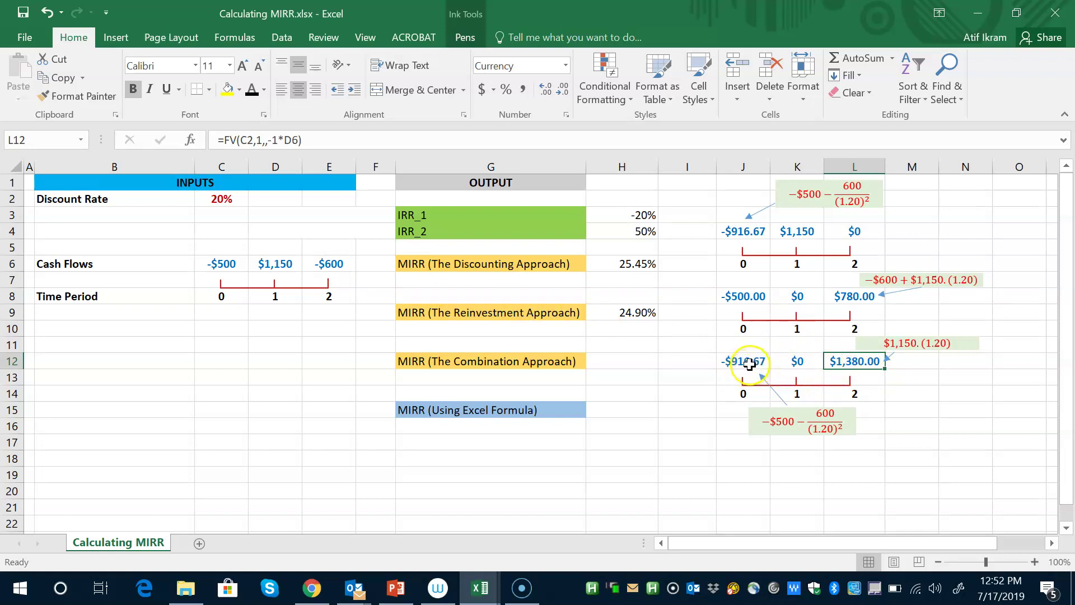
click(637, 362)
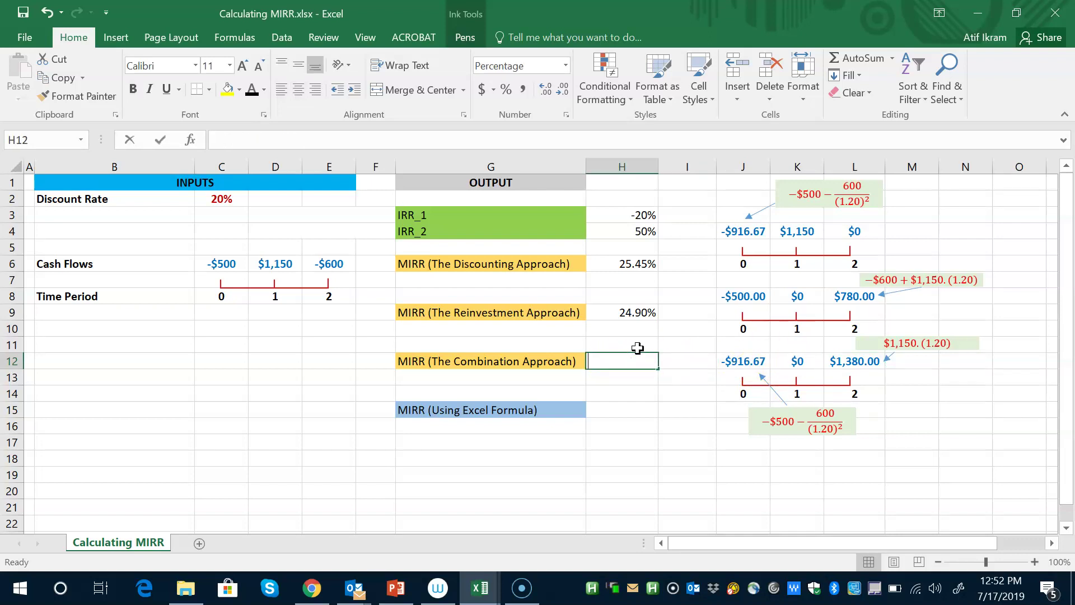
text(=irr)
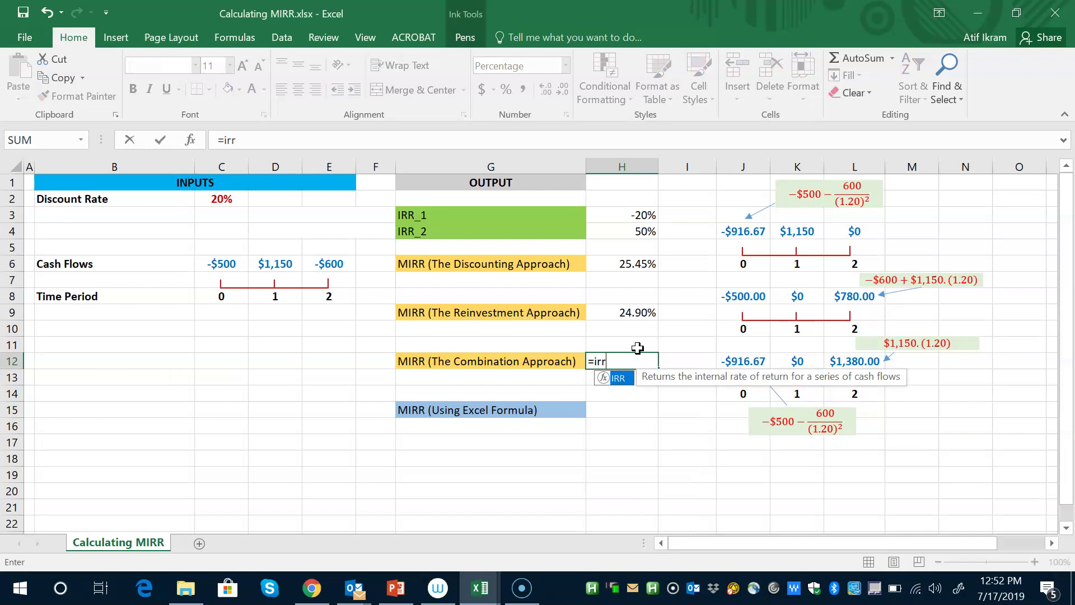
text(()
key(Right)
key(Right)
key(shift+Right)
key(shift+Right)
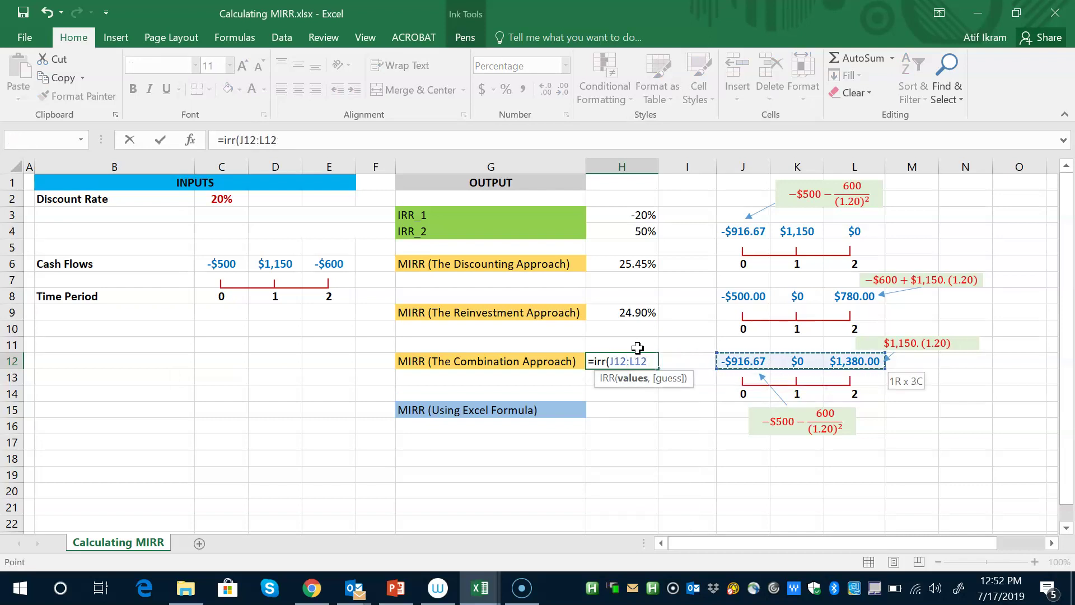
key(Return)
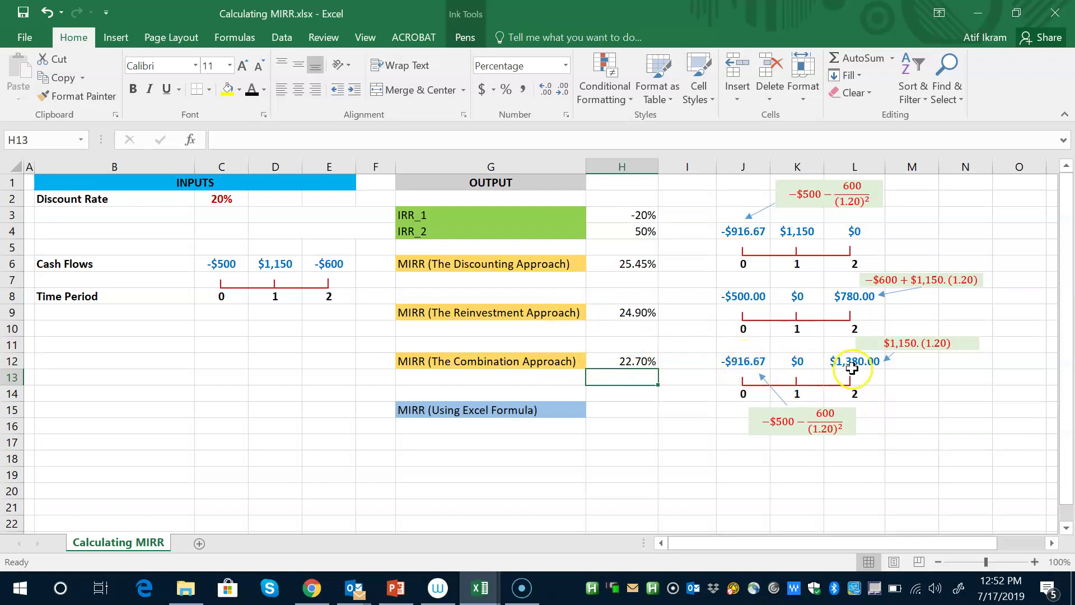
Calculate the MIRR in H15 with the MIRR function over the cash flows C6:E6, using 0.20 as both finance and reinvestment rate
click(633, 414)
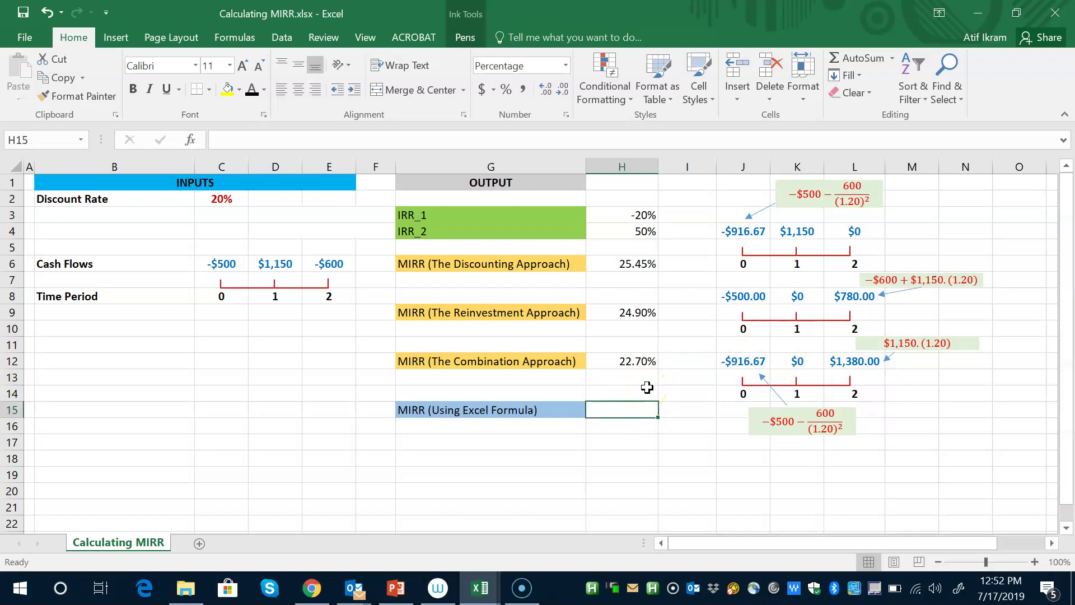
text(=mirr)
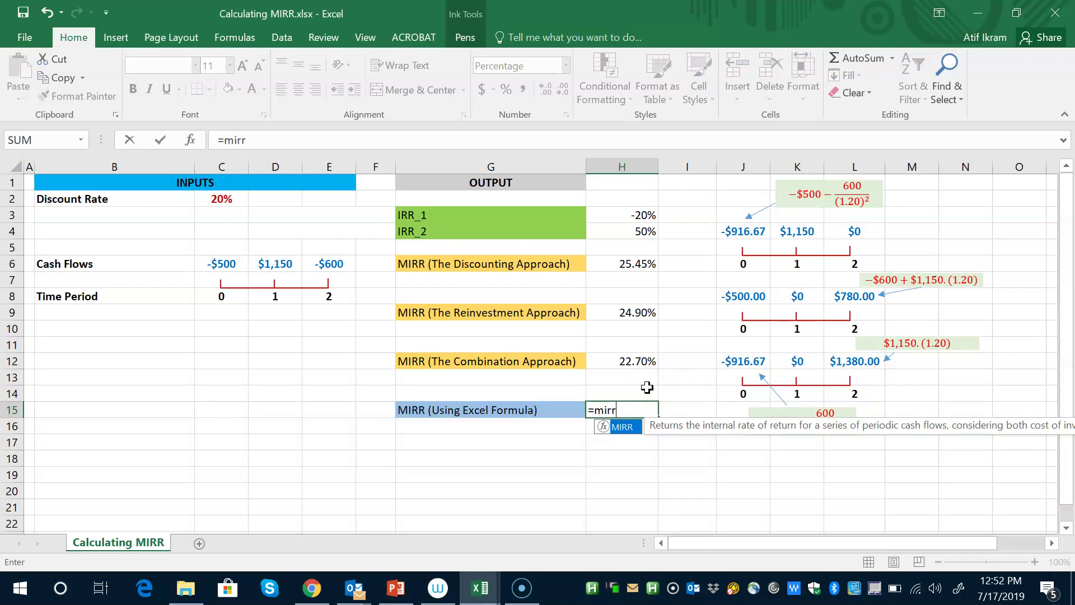
text(()
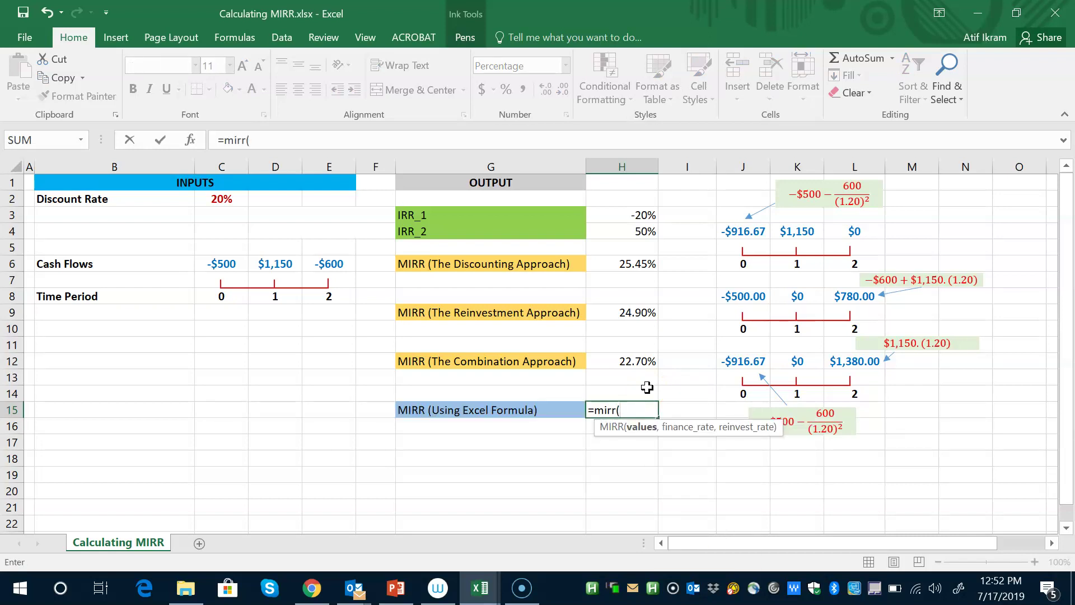
key(Up)
key(Up)
key(Up)
key(Left)
key(Left)
key(Left)
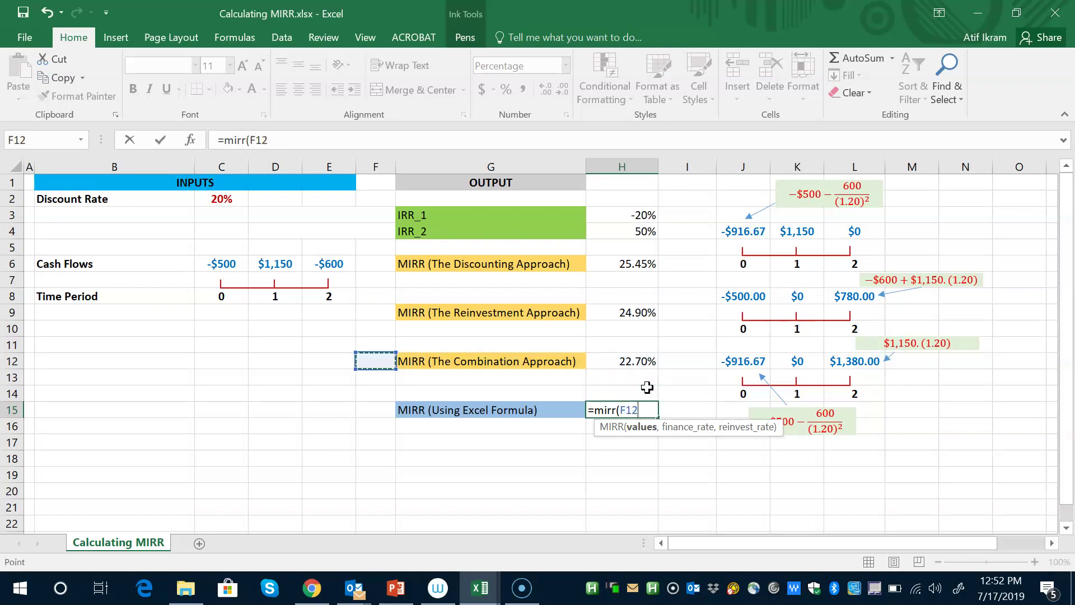
key(Up)
key(Up)
key(Up)
key(Up)
key(Up)
key(Left)
key(Left)
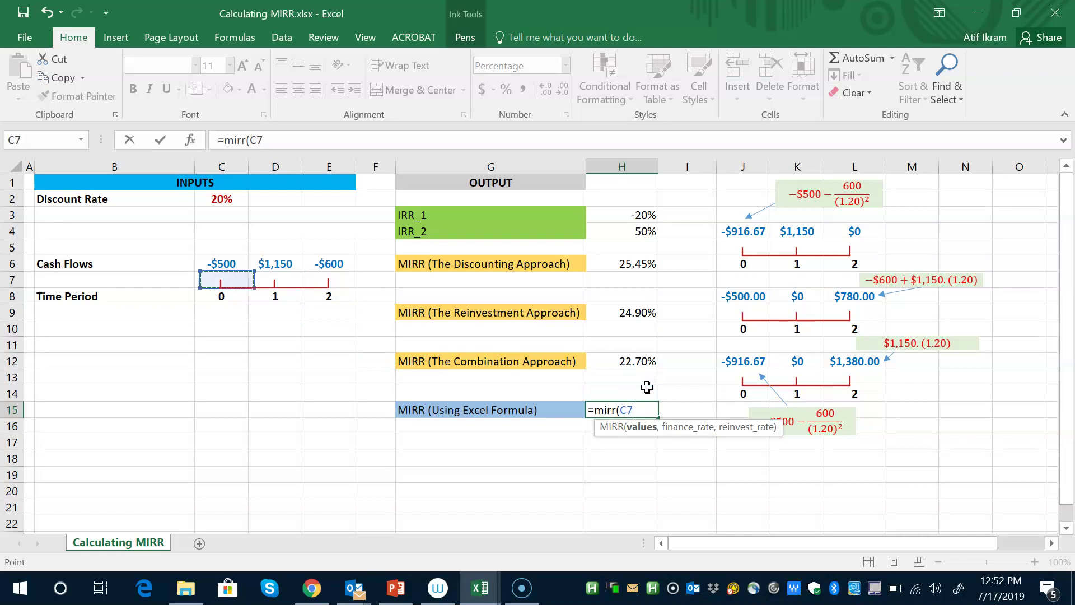
key(Up)
key(shift+Right)
key(shift+Right)
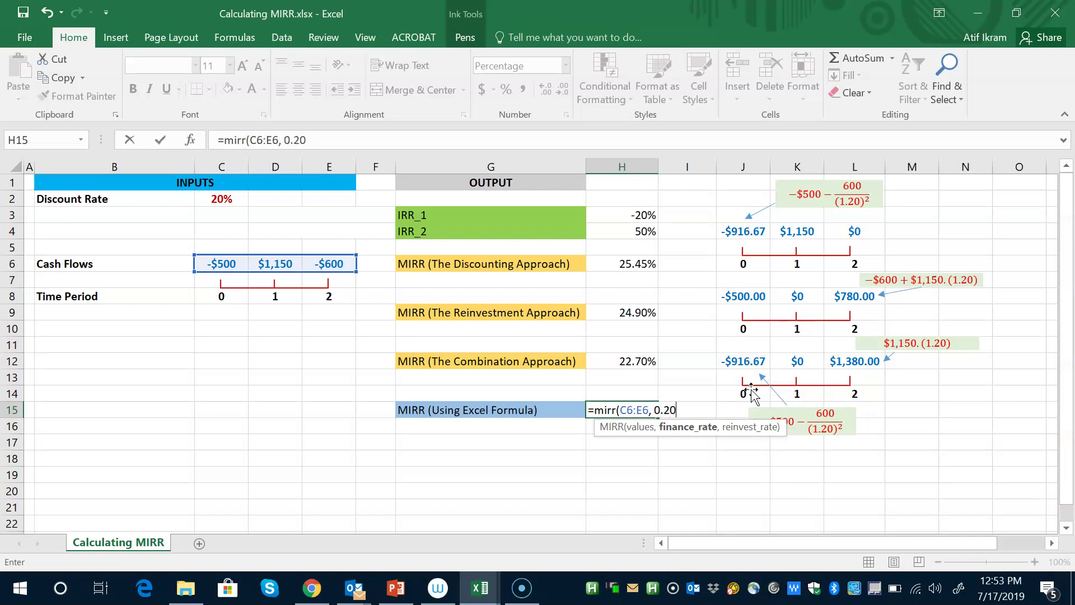
text(, 0.20)
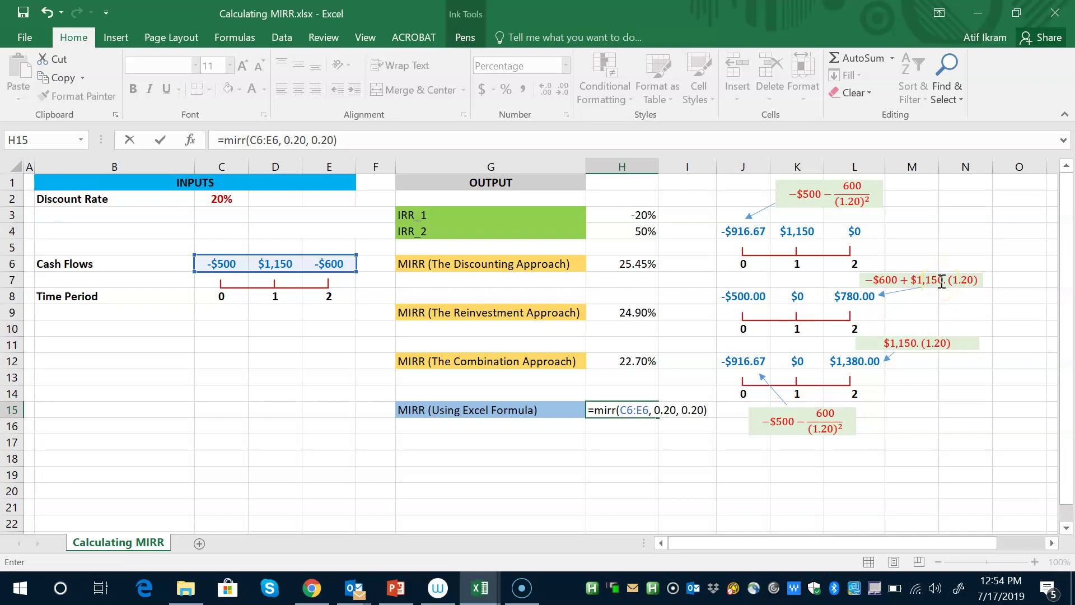
key(Return)
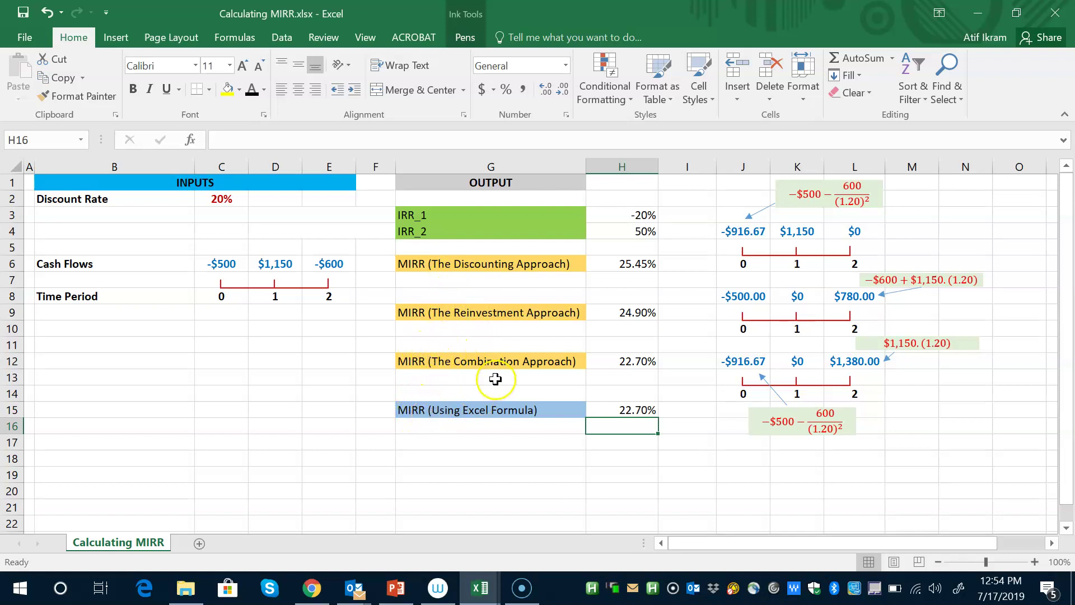
Compare the combination-approach MIRR in H12 with the MIRR function result in H15 and inspect both formulas
click(517, 363)
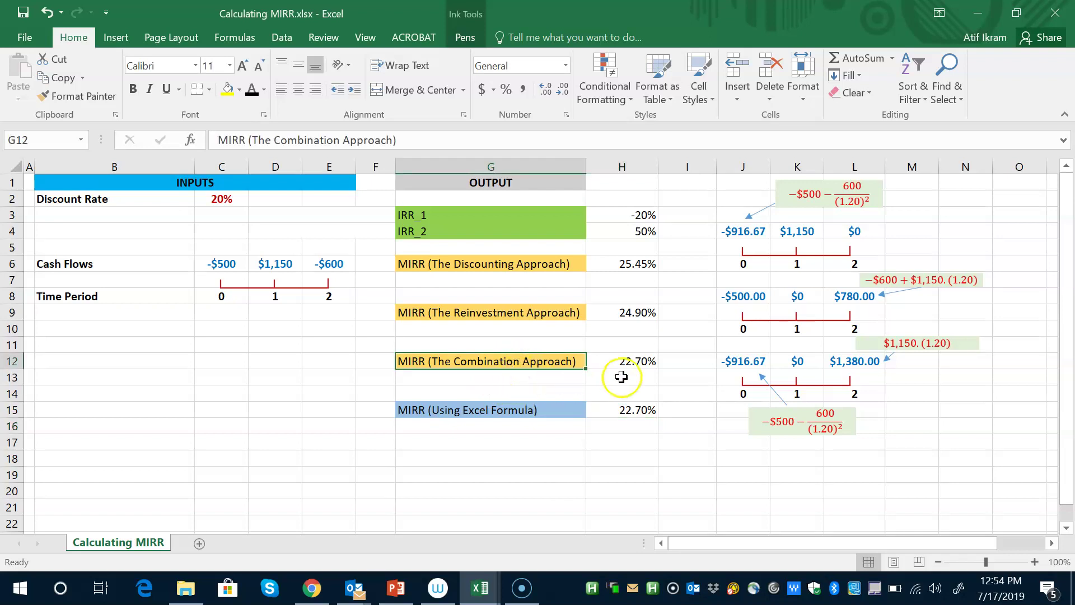
click(606, 411)
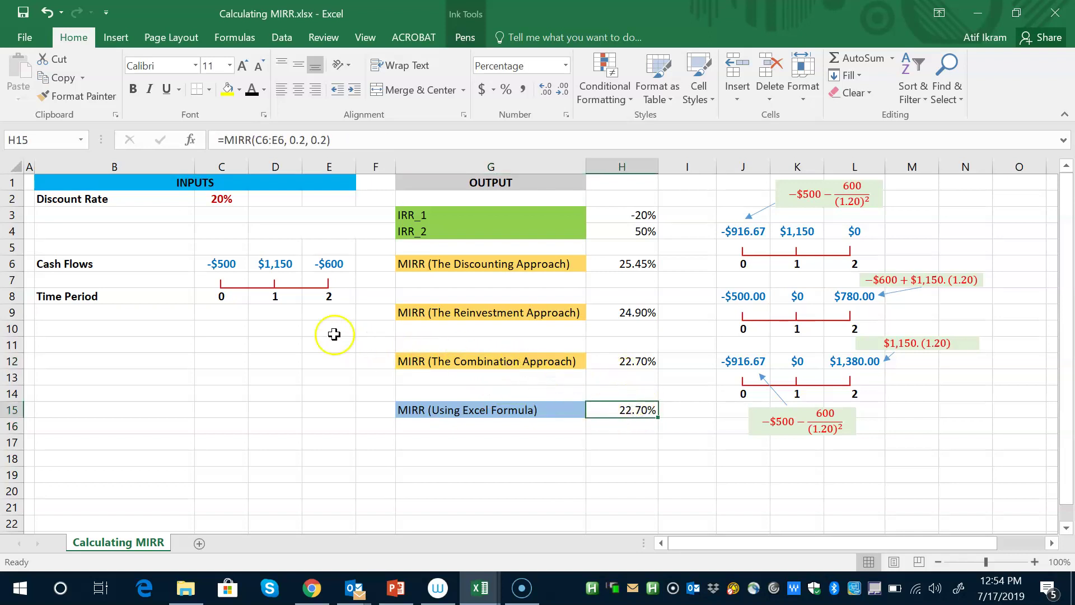
double_click(627, 410)
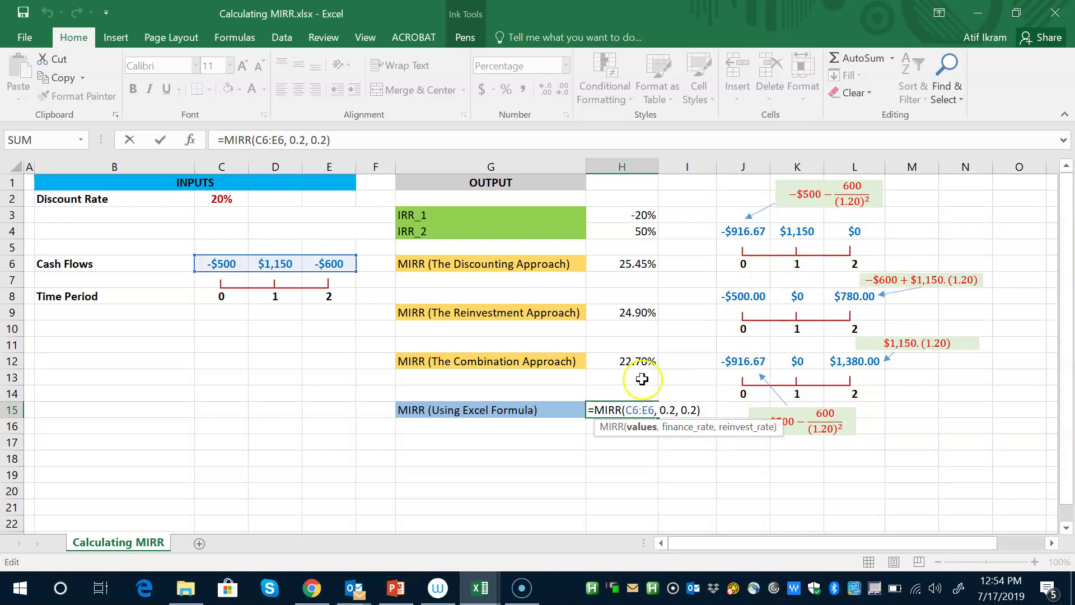
key(ctrl+Return)
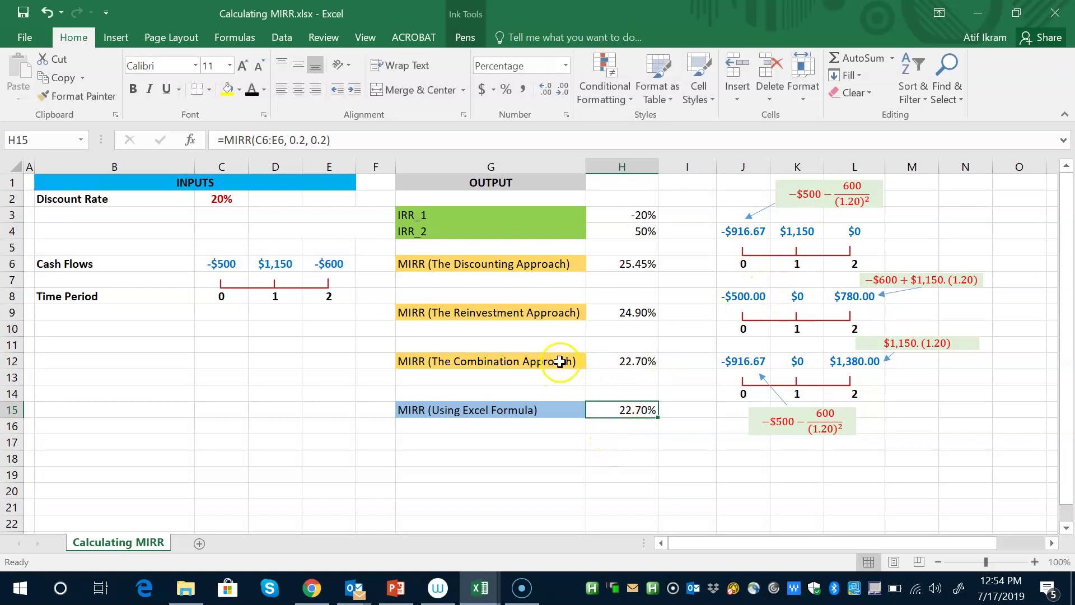
click(650, 362)
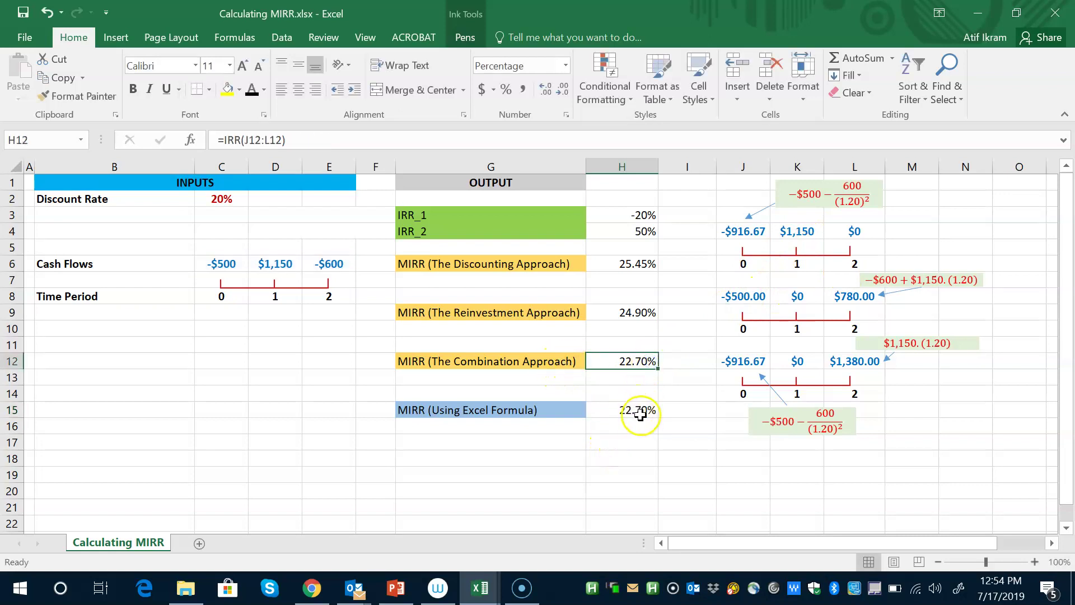
click(646, 412)
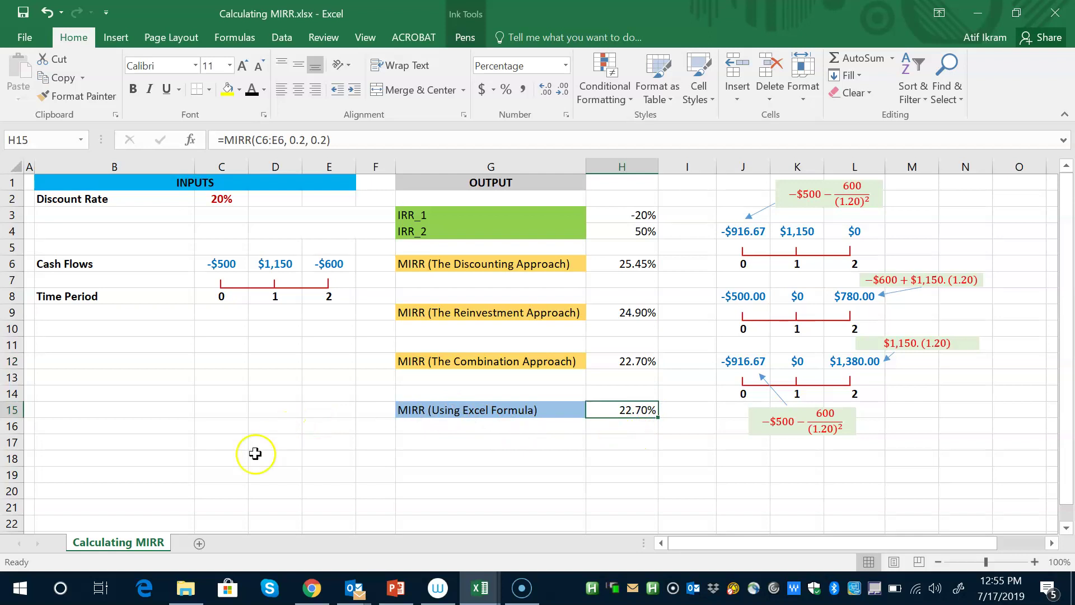